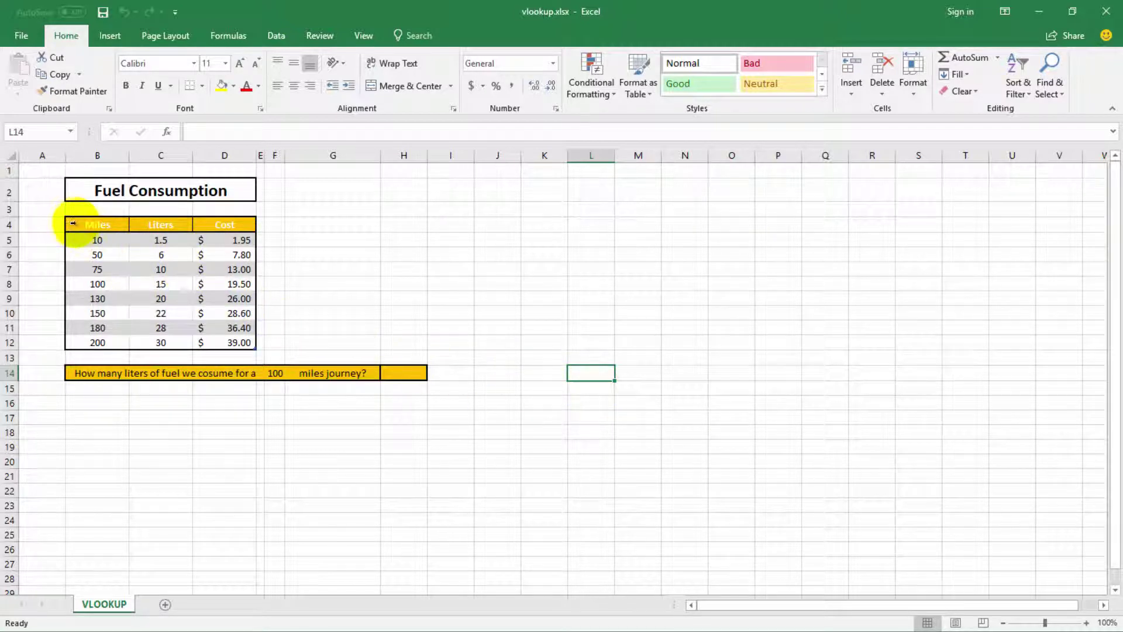
Review the fuel table B4:D12, checking the 75-mile row's miles, liters and cost values.
drag(96, 224, 224, 340)
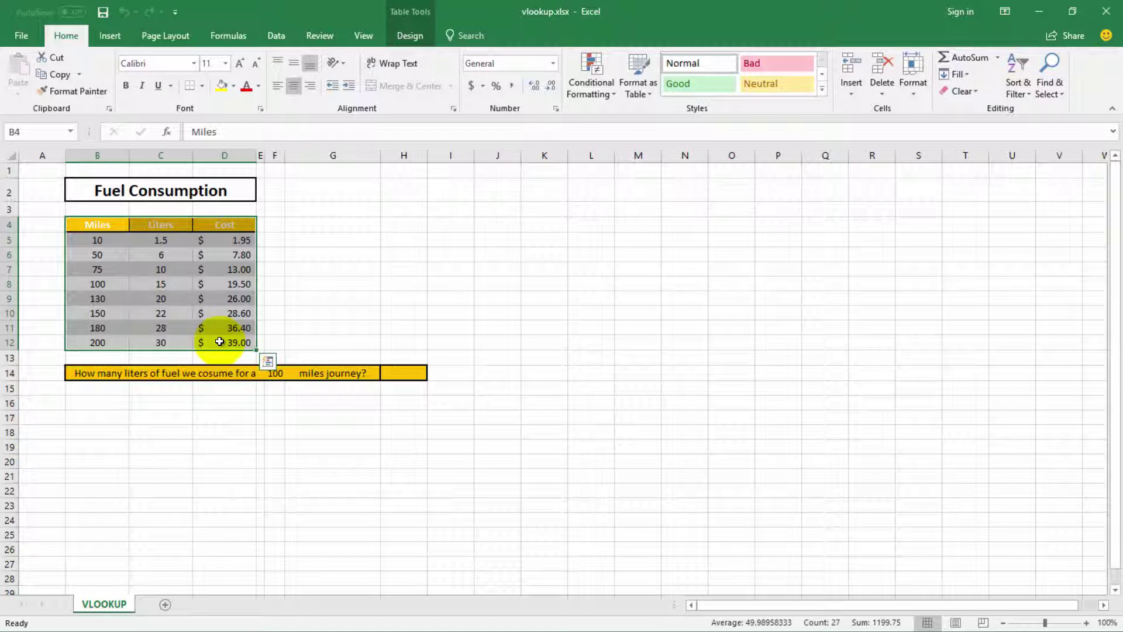
click(90, 267)
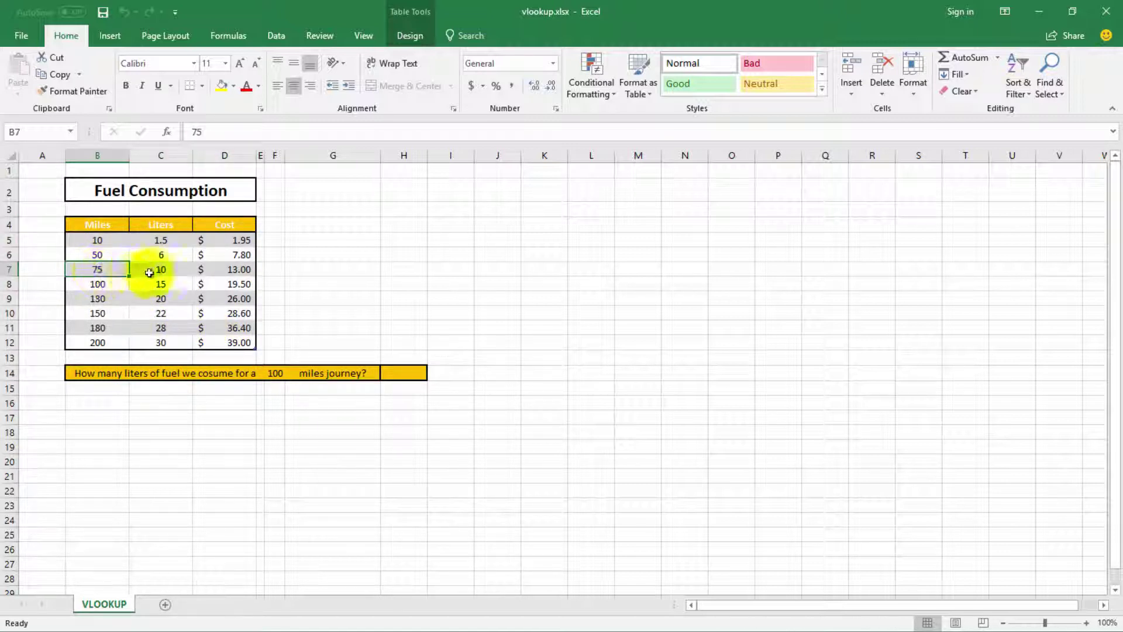
click(173, 266)
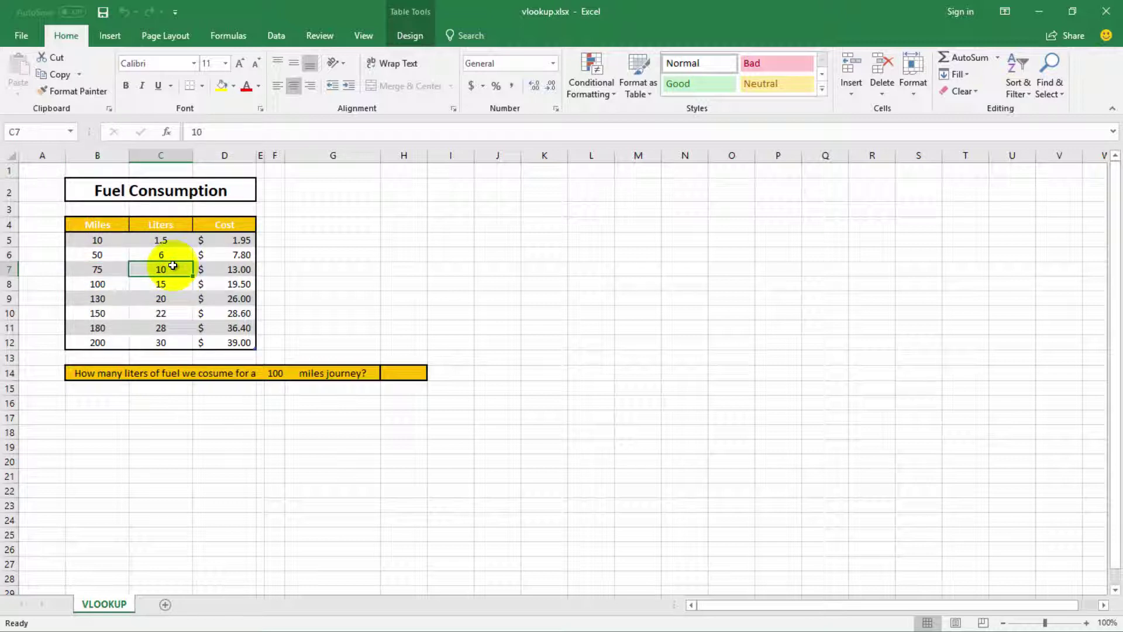
click(244, 270)
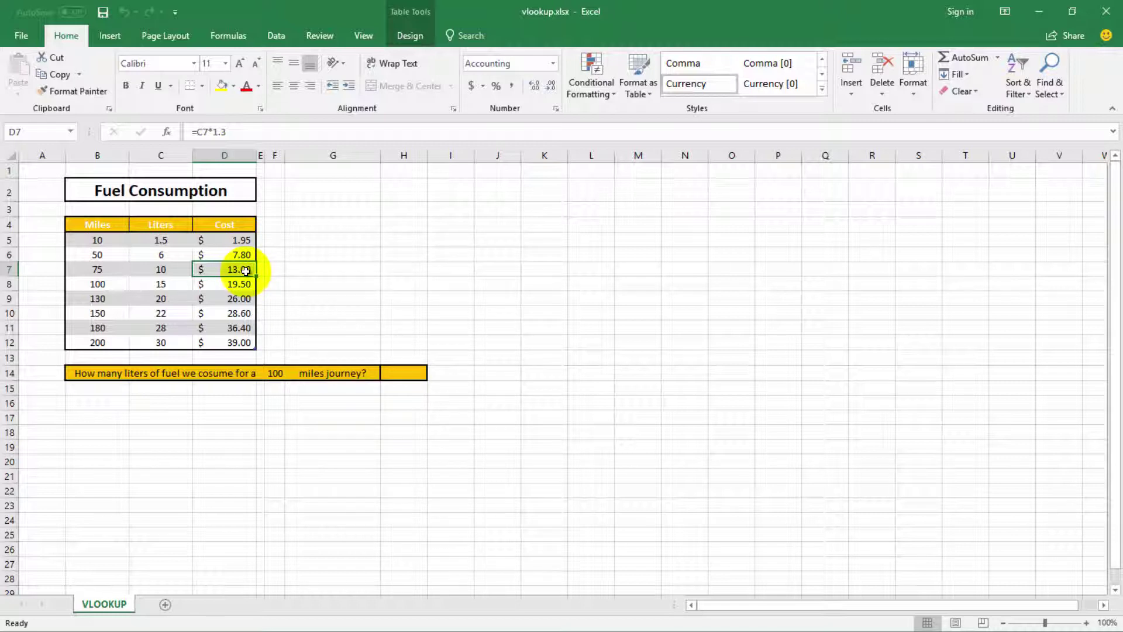
Start a function in answer cell H14 using Insert Function on the Formulas ribbon.
click(401, 371)
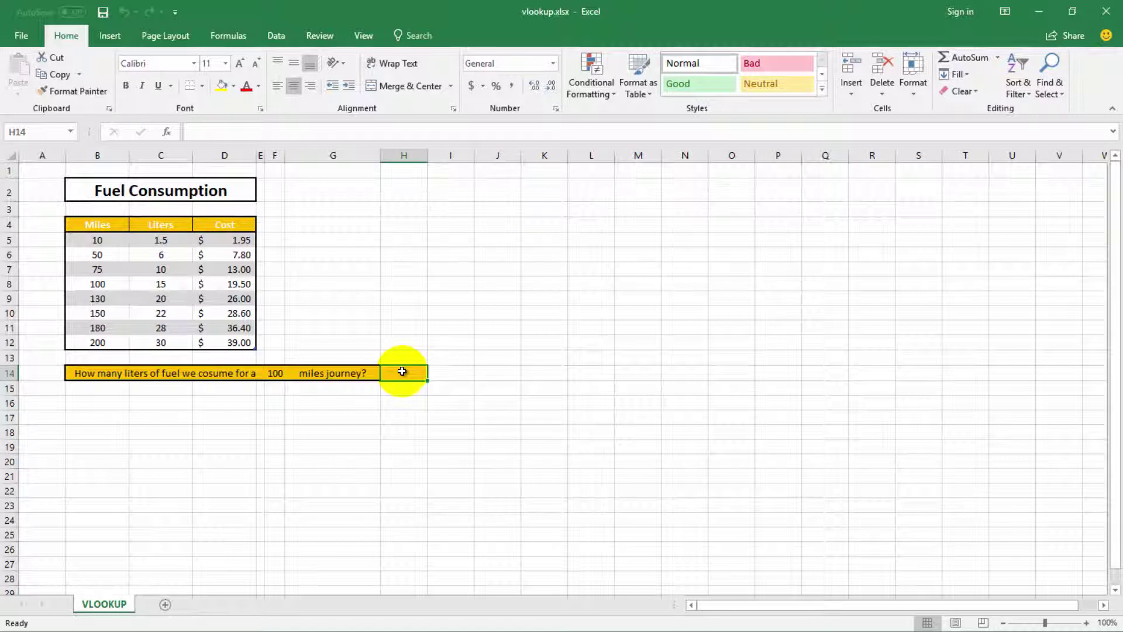
click(402, 371)
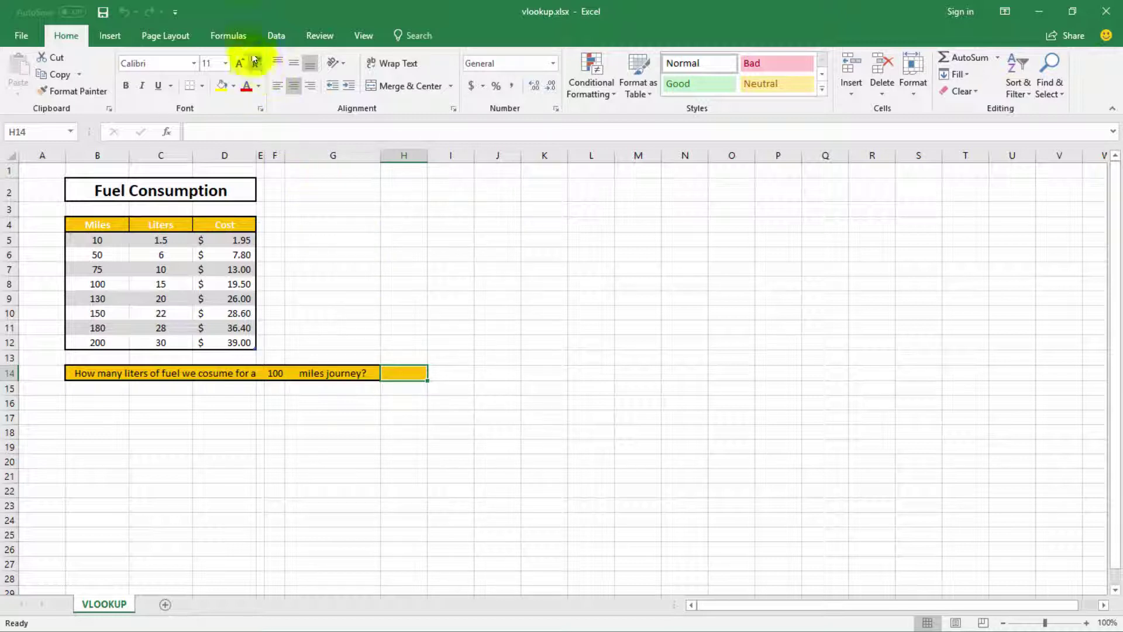
click(230, 35)
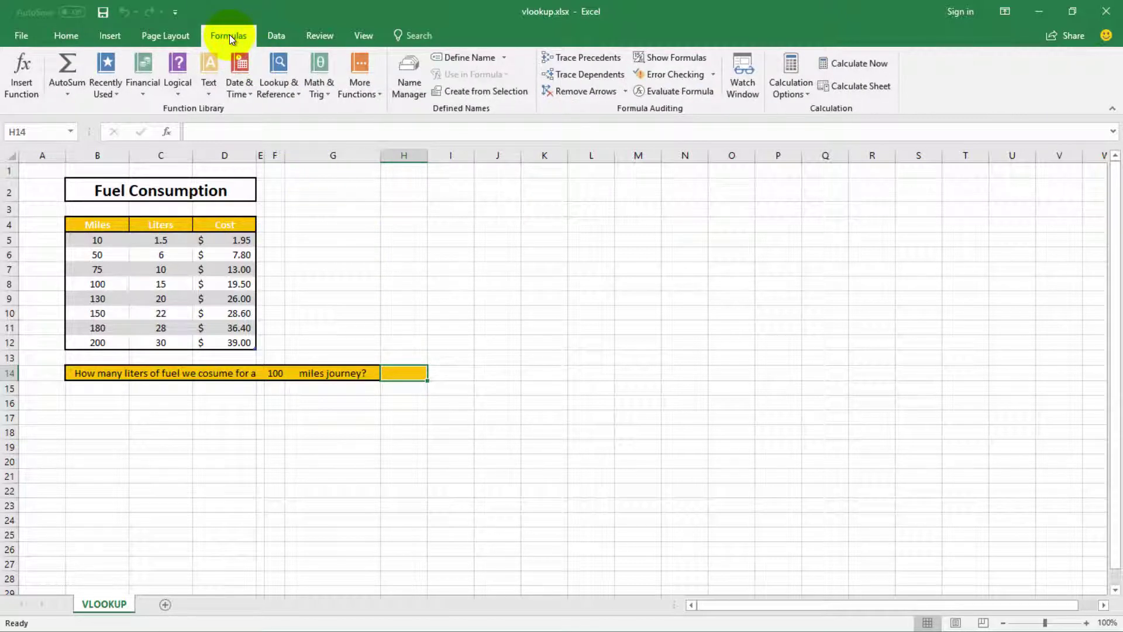
click(18, 85)
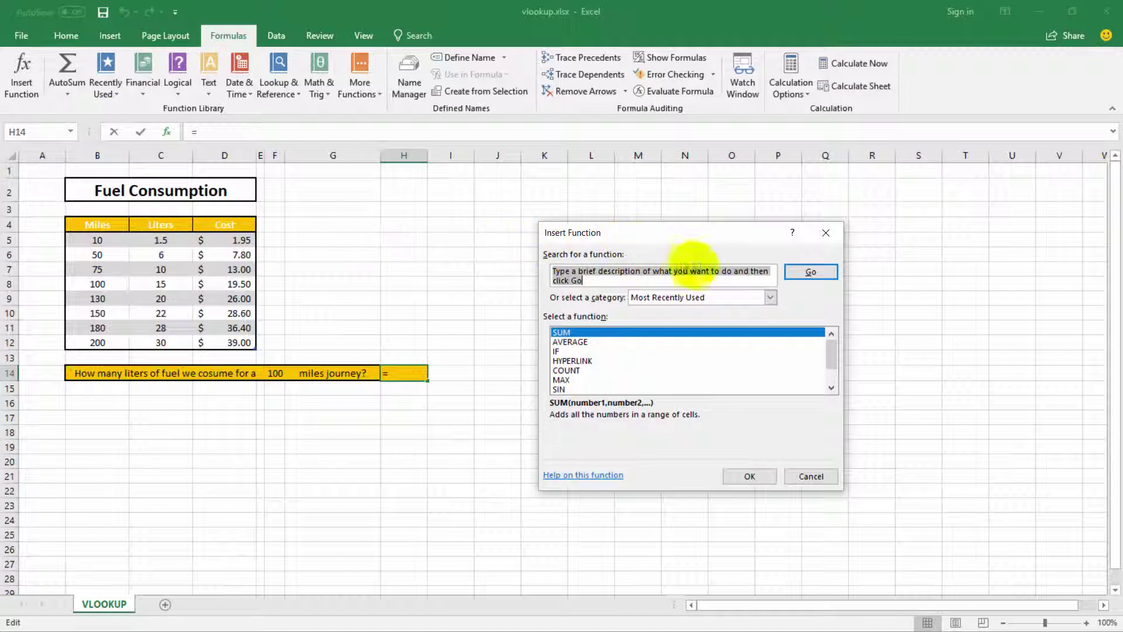
Choose VLOOKUP from the Lookup & Reference category and confirm it.
click(770, 297)
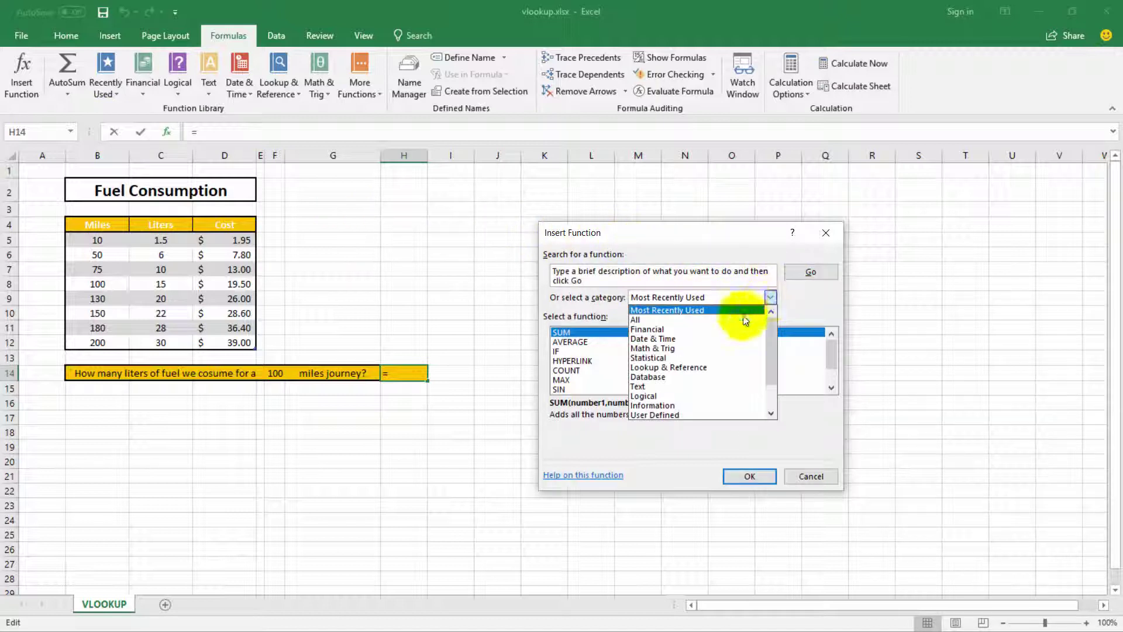
click(689, 366)
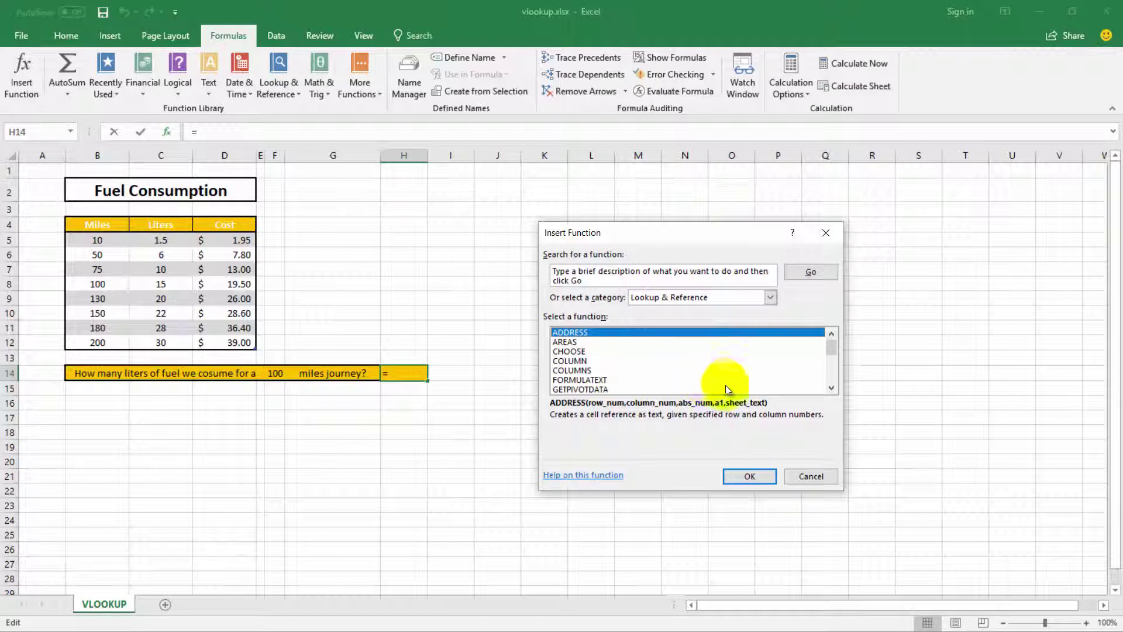
click(833, 375)
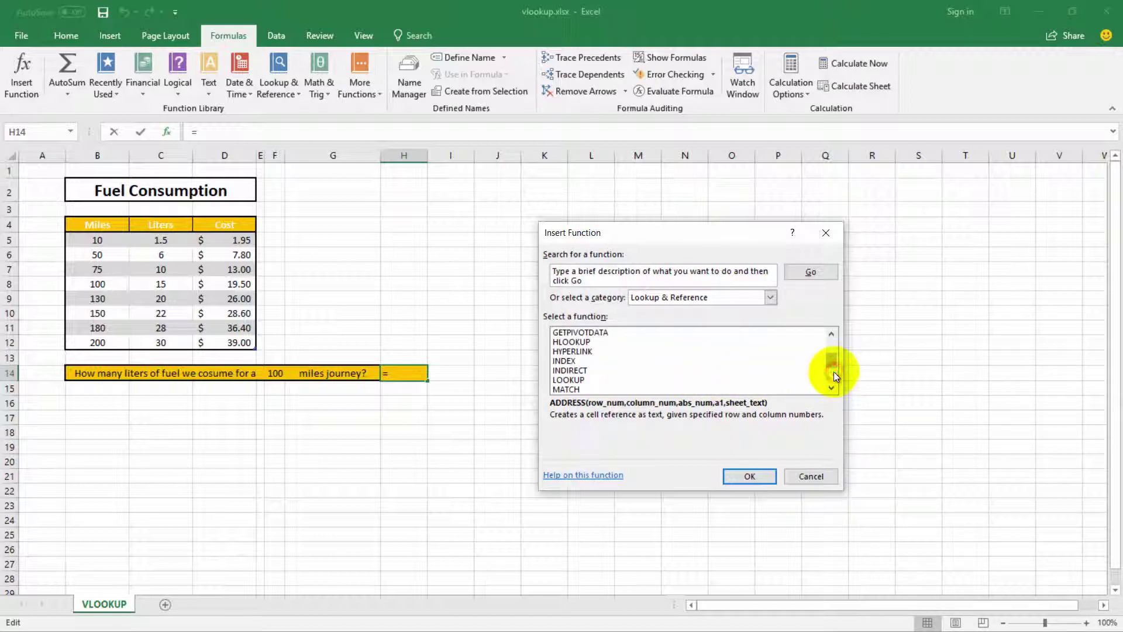
click(833, 371)
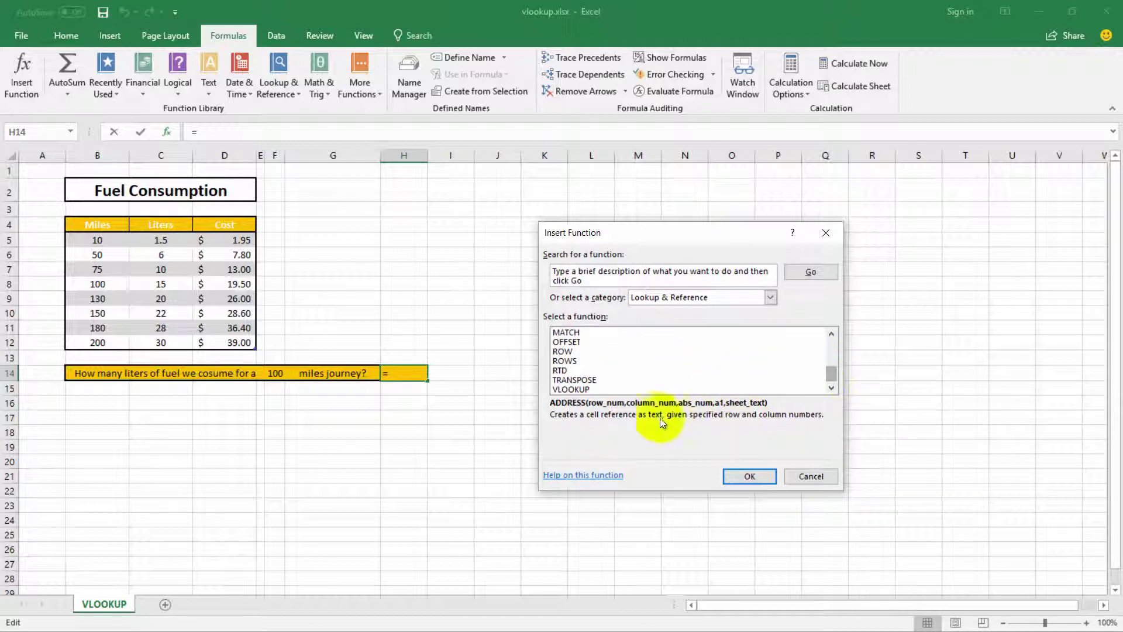
click(573, 388)
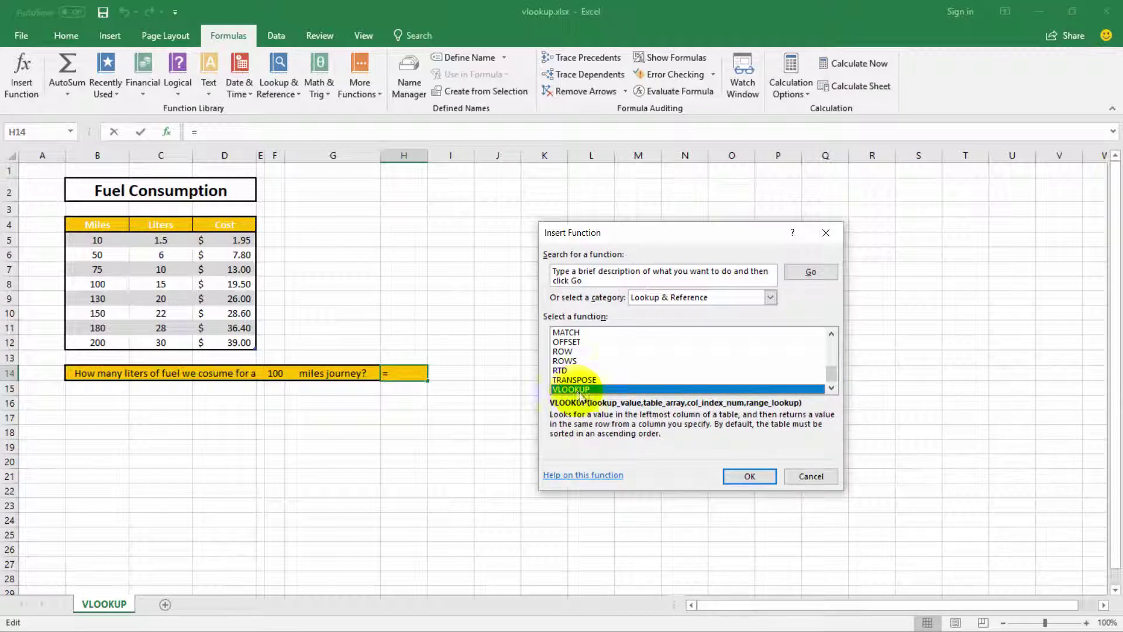
click(757, 476)
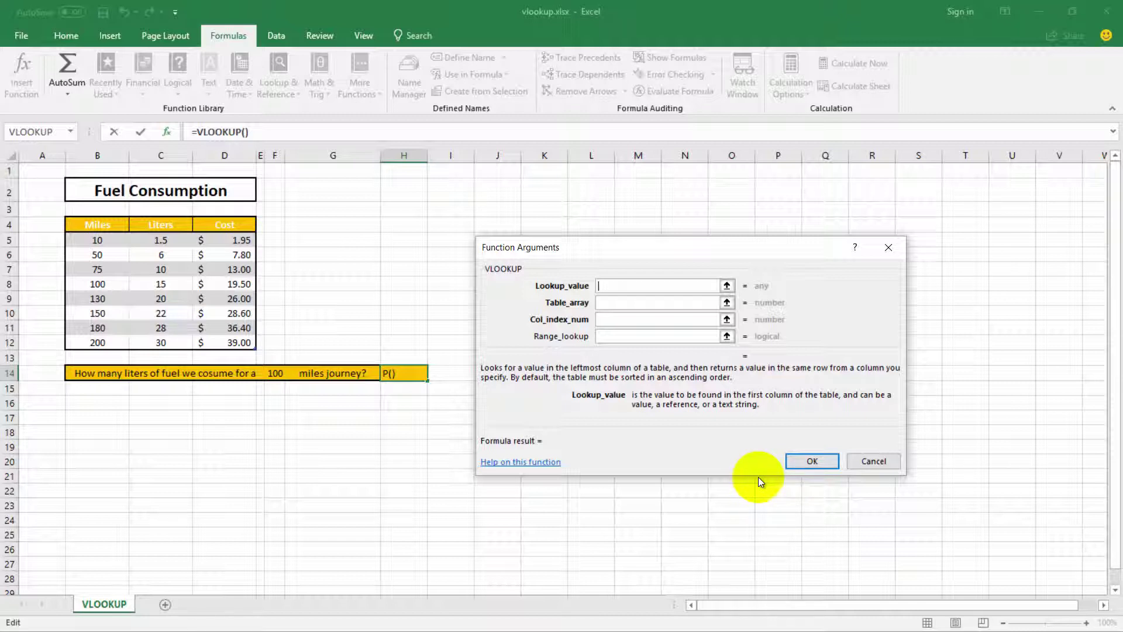
Set the lookup value to F14 and the table array to the fuel table Table1[#All].
click(623, 287)
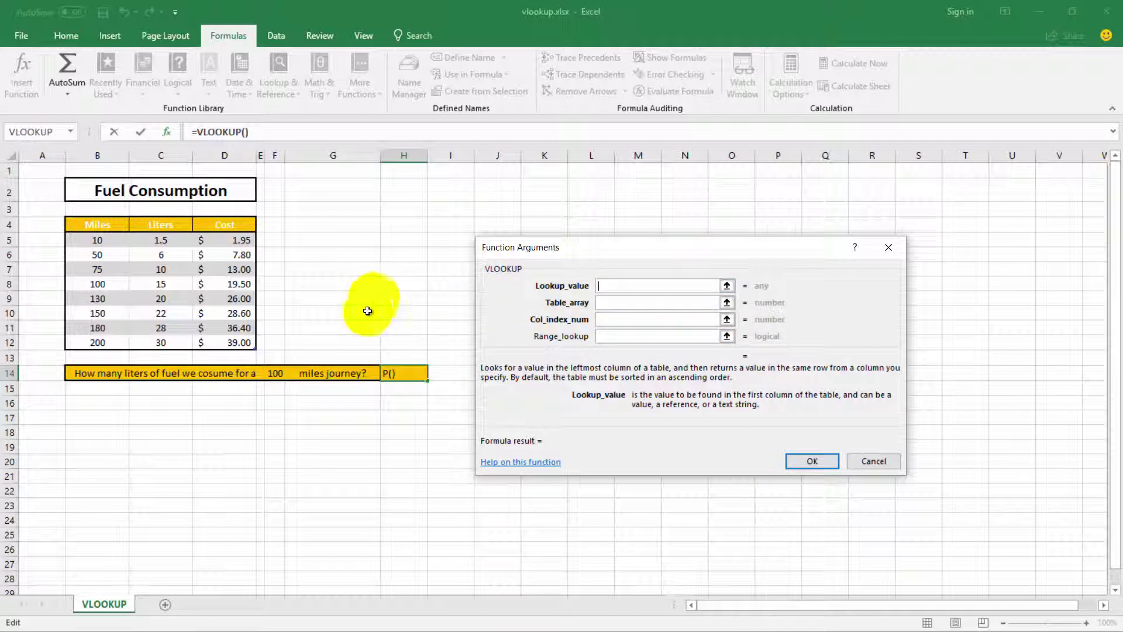
click(281, 379)
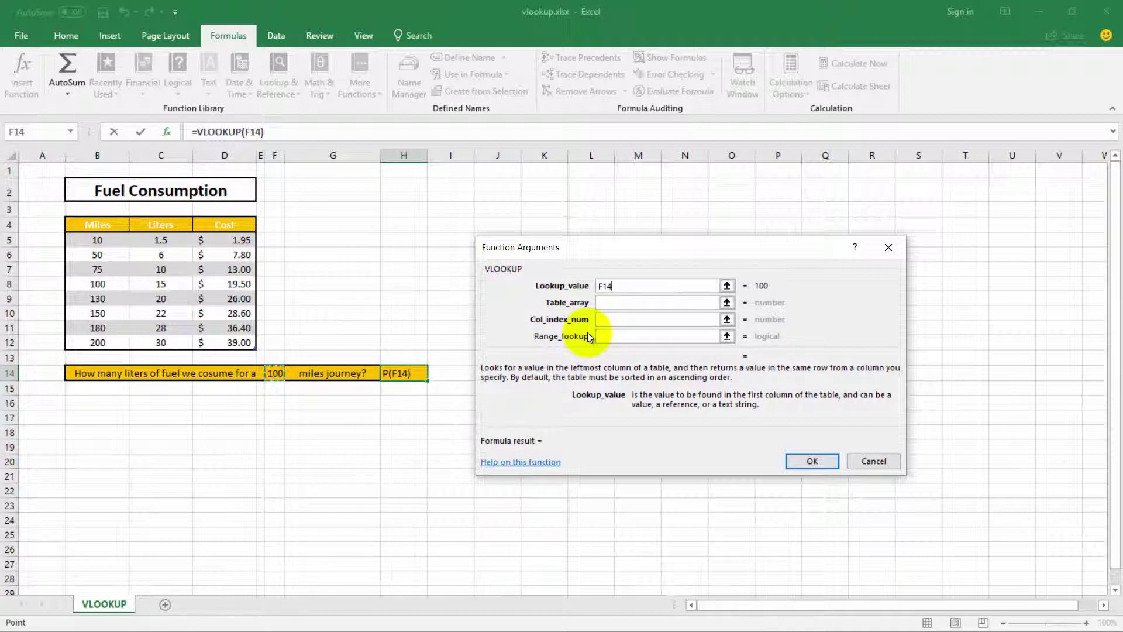
click(608, 304)
click(609, 305)
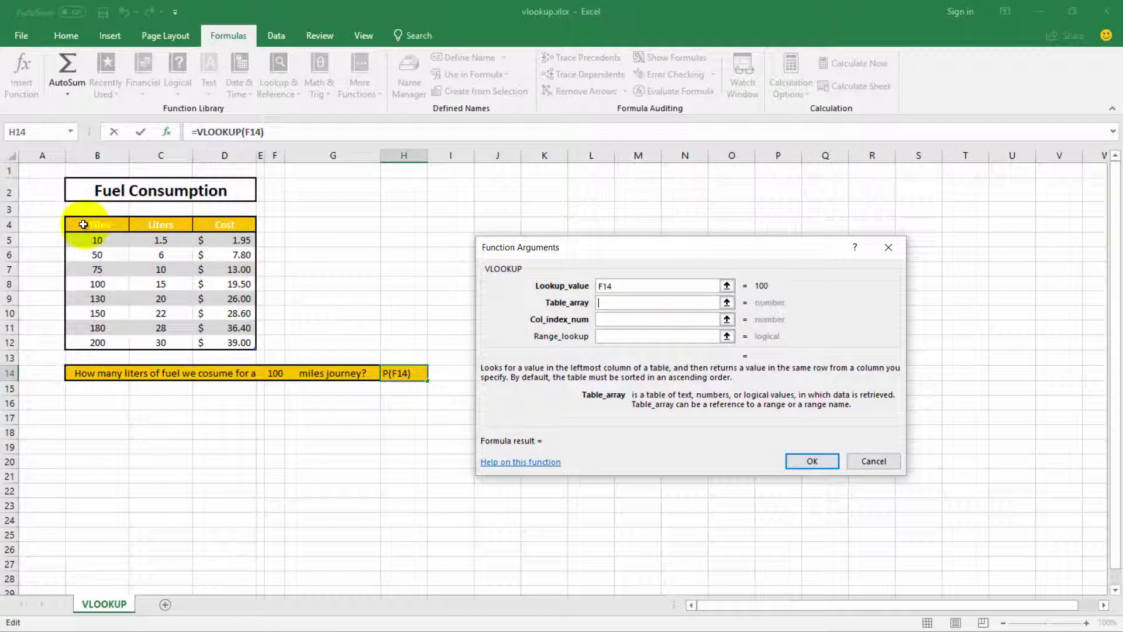
drag(84, 224, 243, 345)
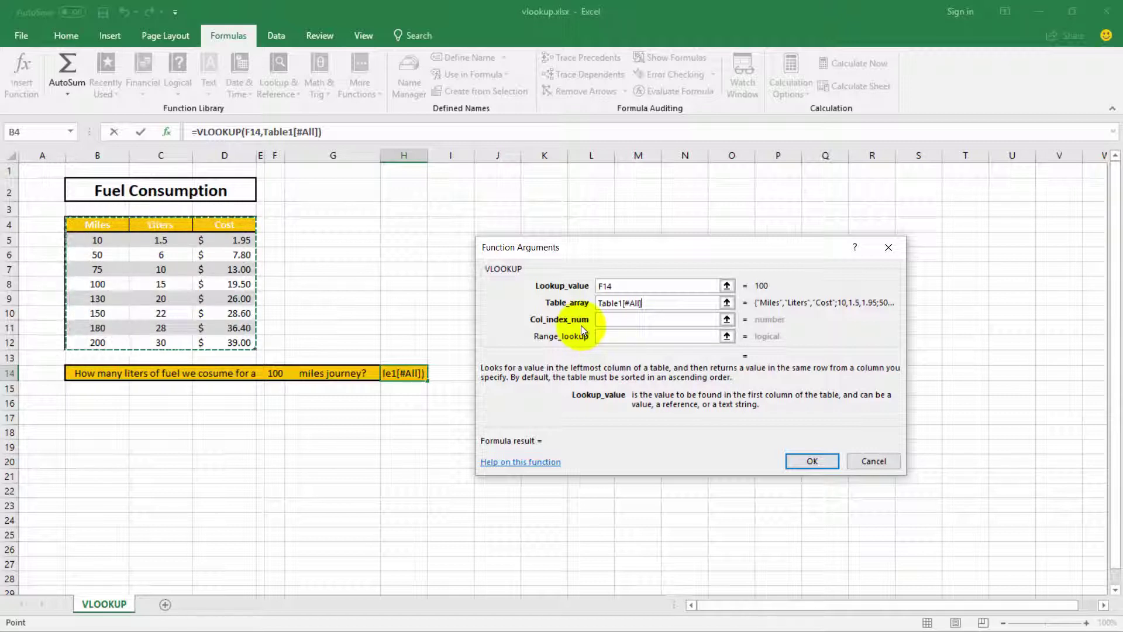
Enter column index 2 and range lookup 0, completing =VLOOKUP(F14,Table1[#All],2,0).
click(614, 322)
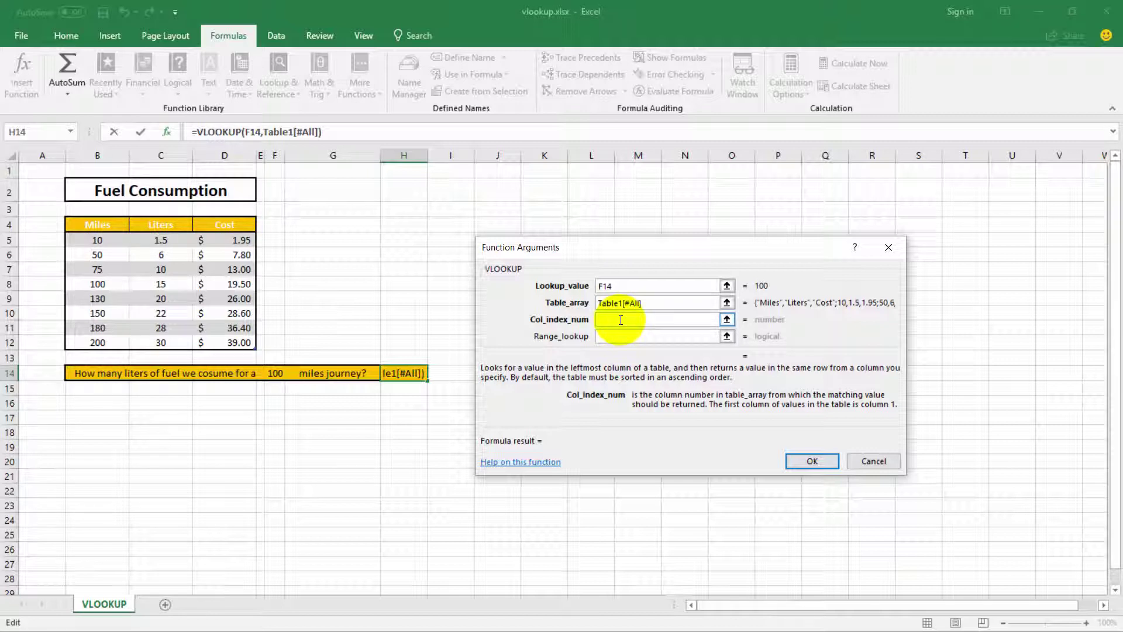
text(2)
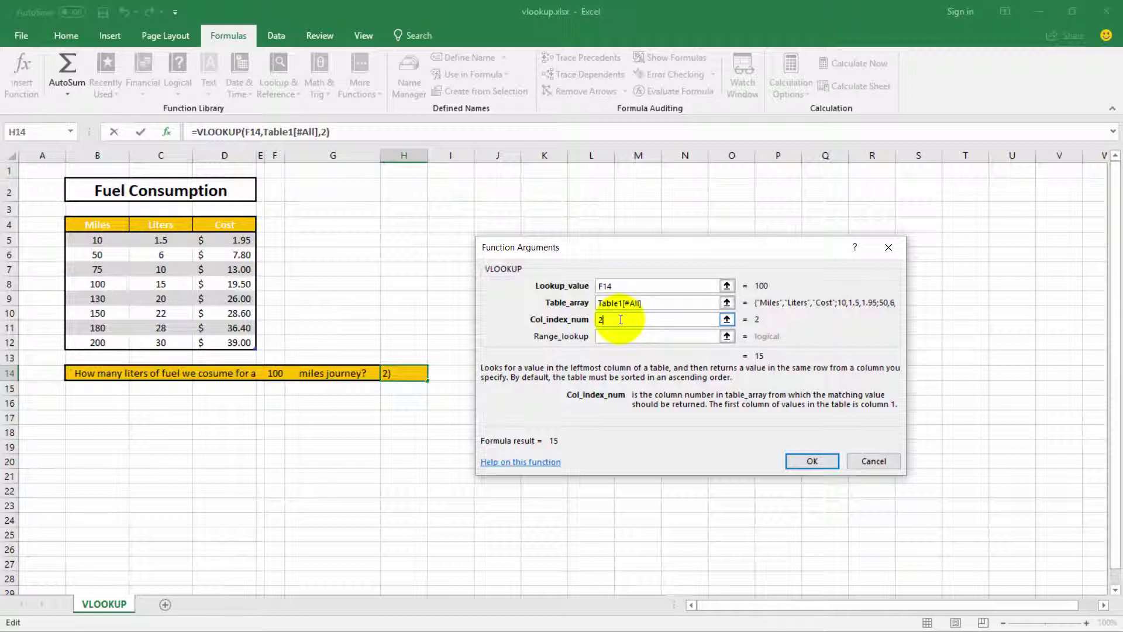
click(609, 339)
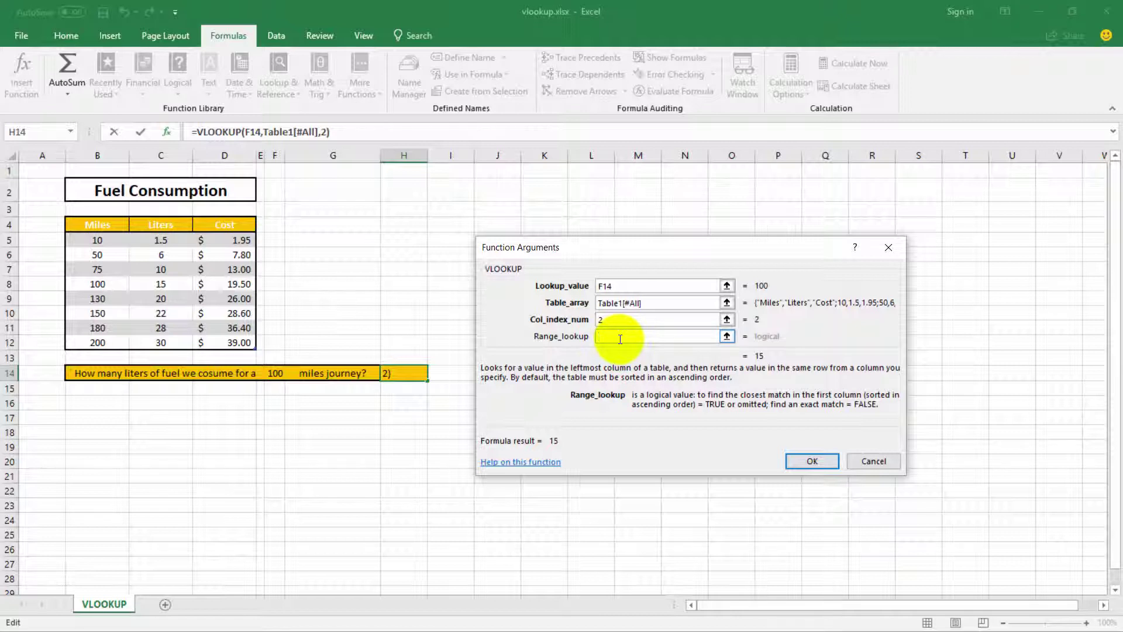
text(0)
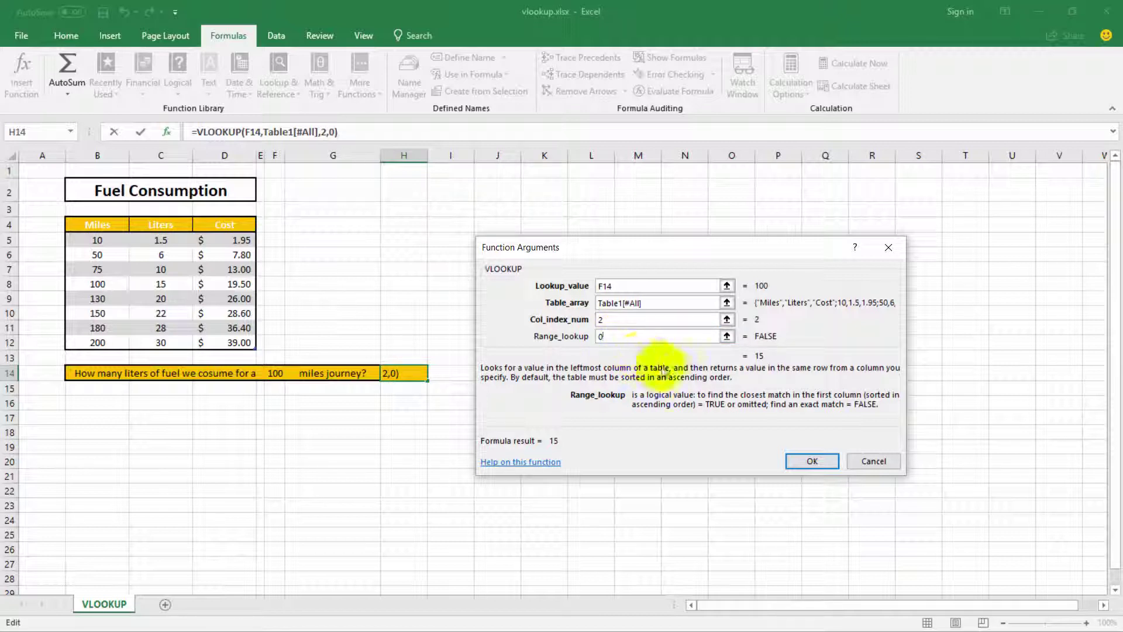
click(813, 462)
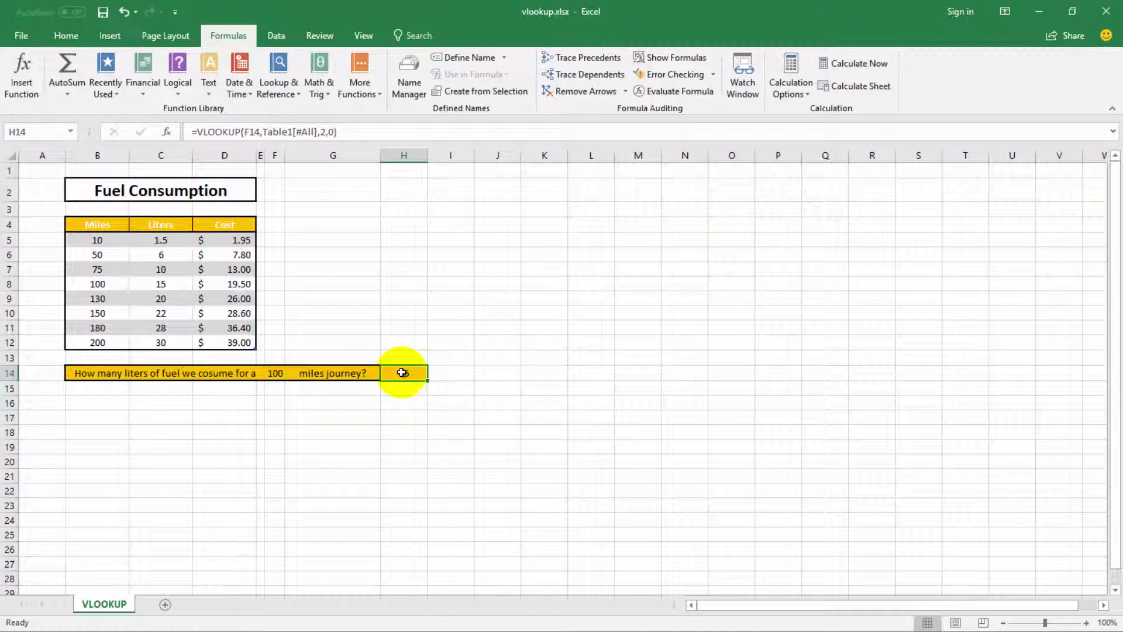
click(94, 286)
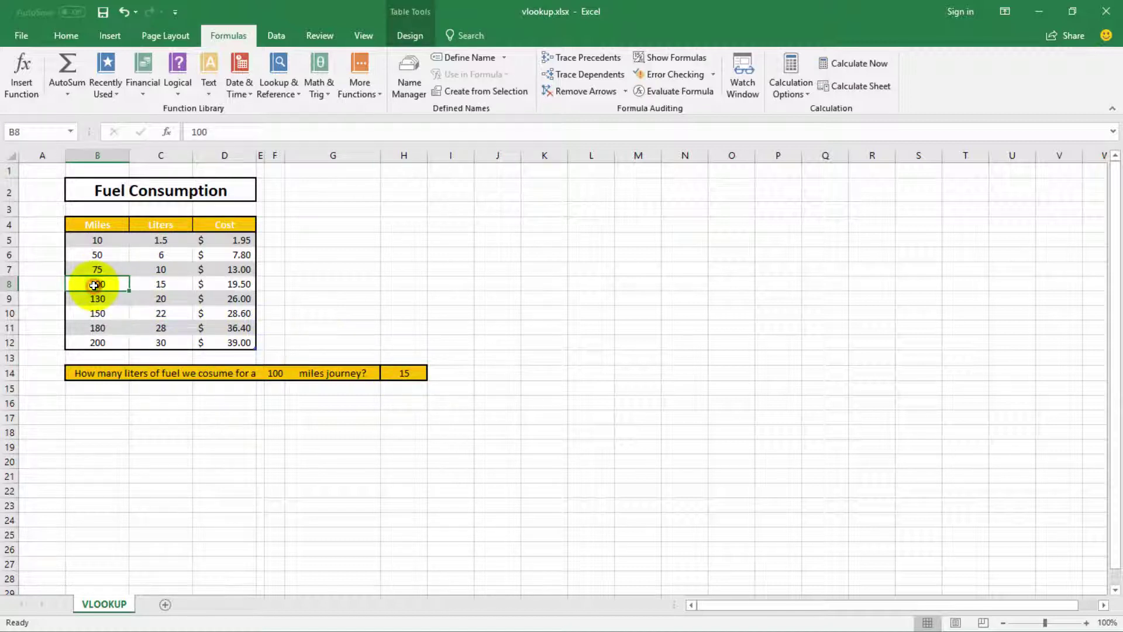
click(168, 283)
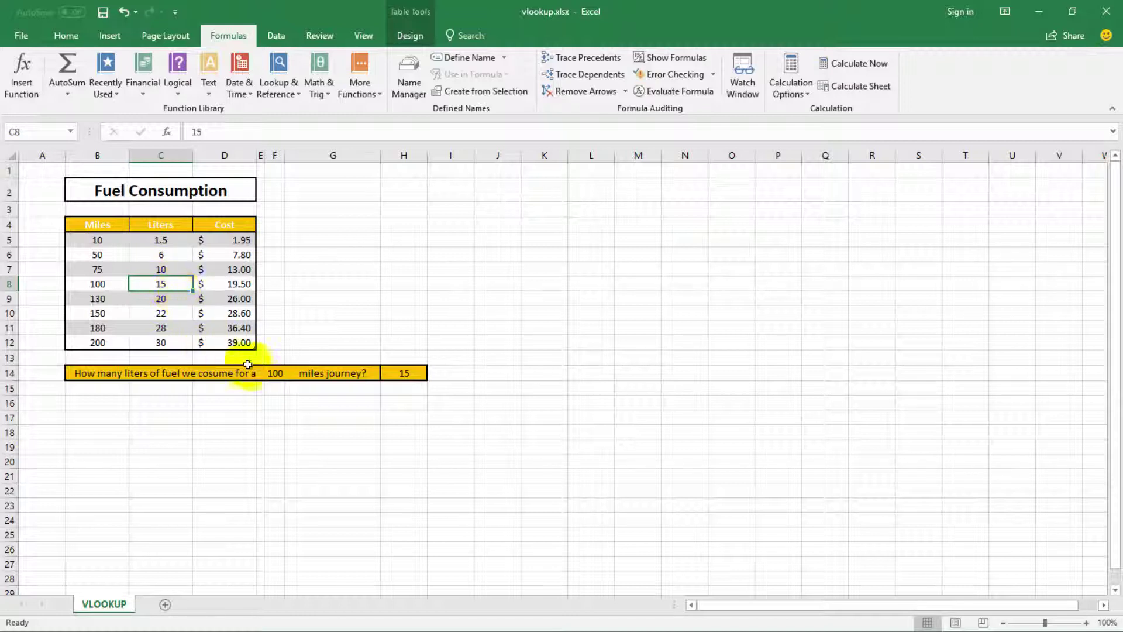
click(275, 372)
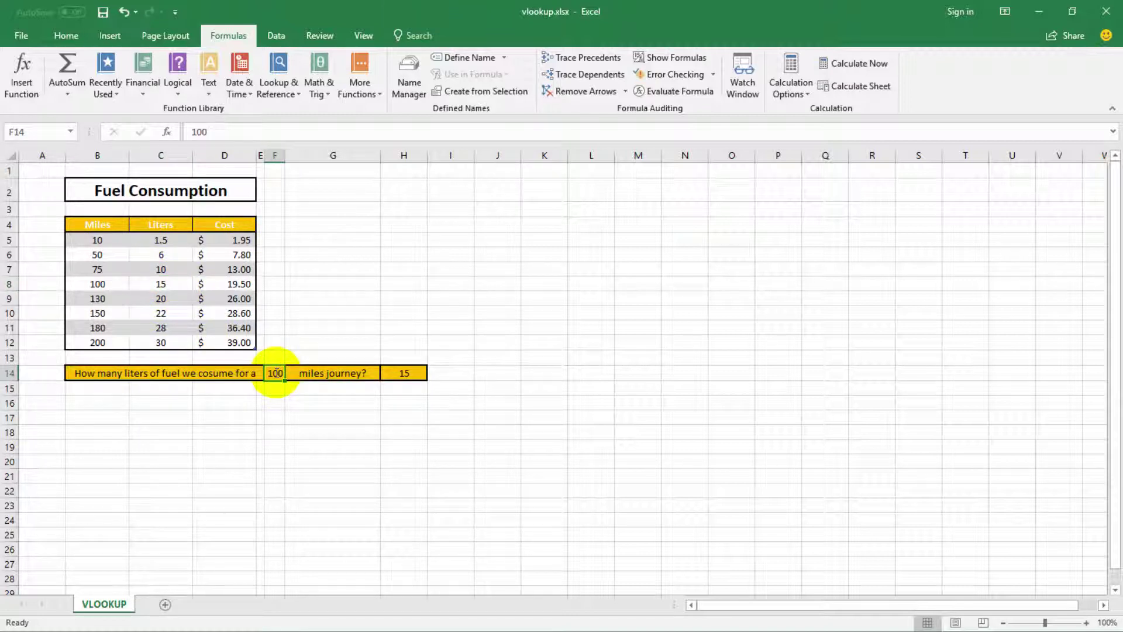
Enter 110 miles in F14 and select H14, which now shows #N/A.
text(110)
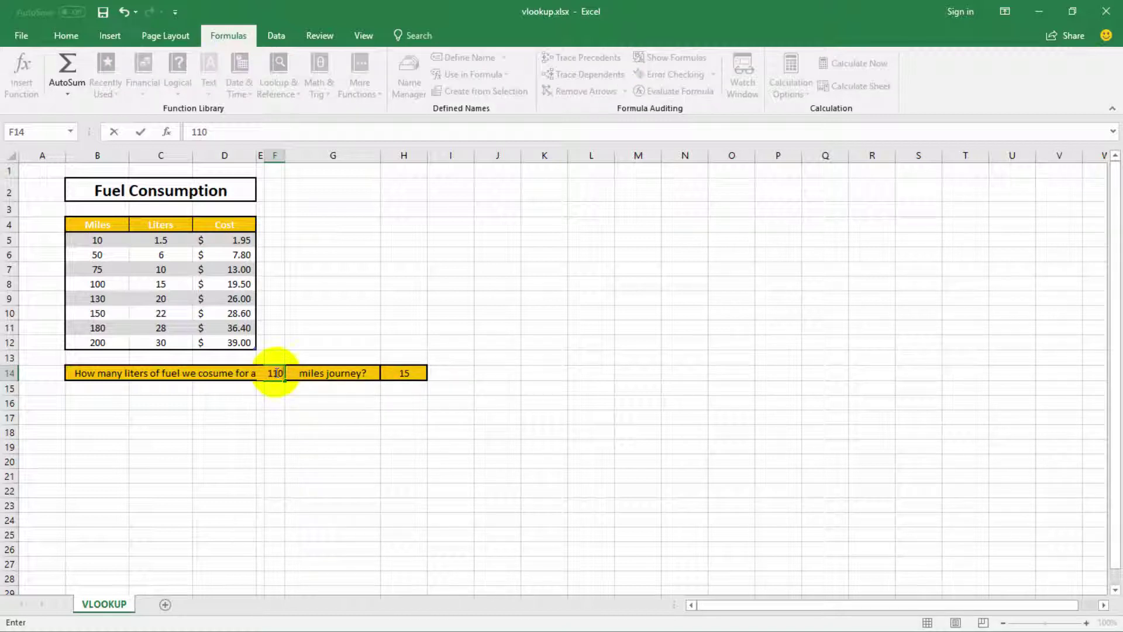
key(Return)
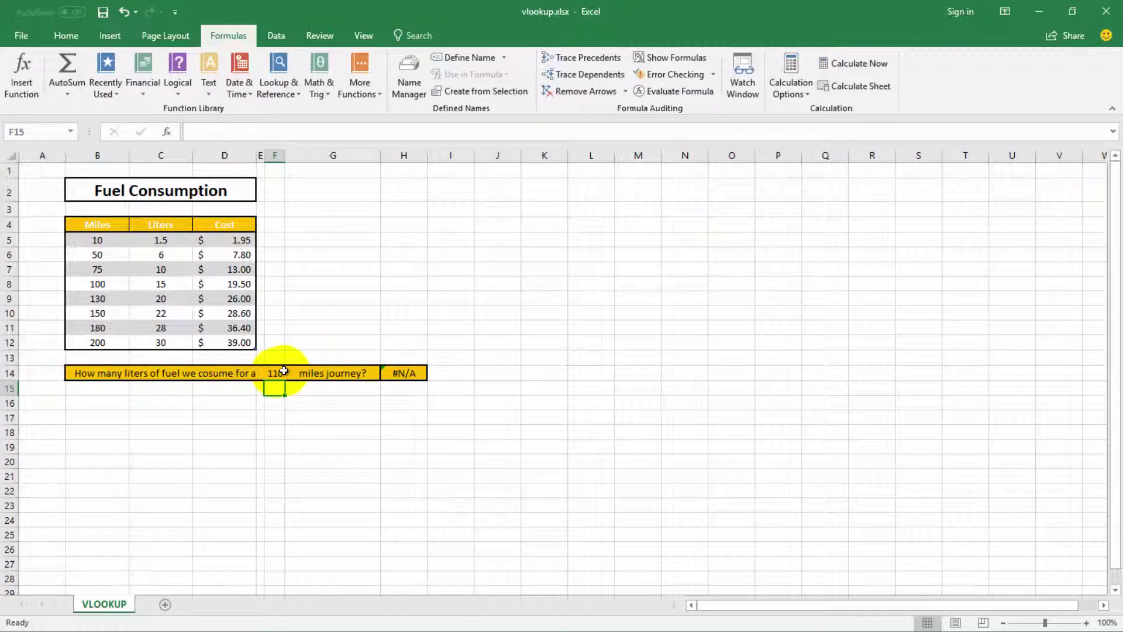
click(407, 372)
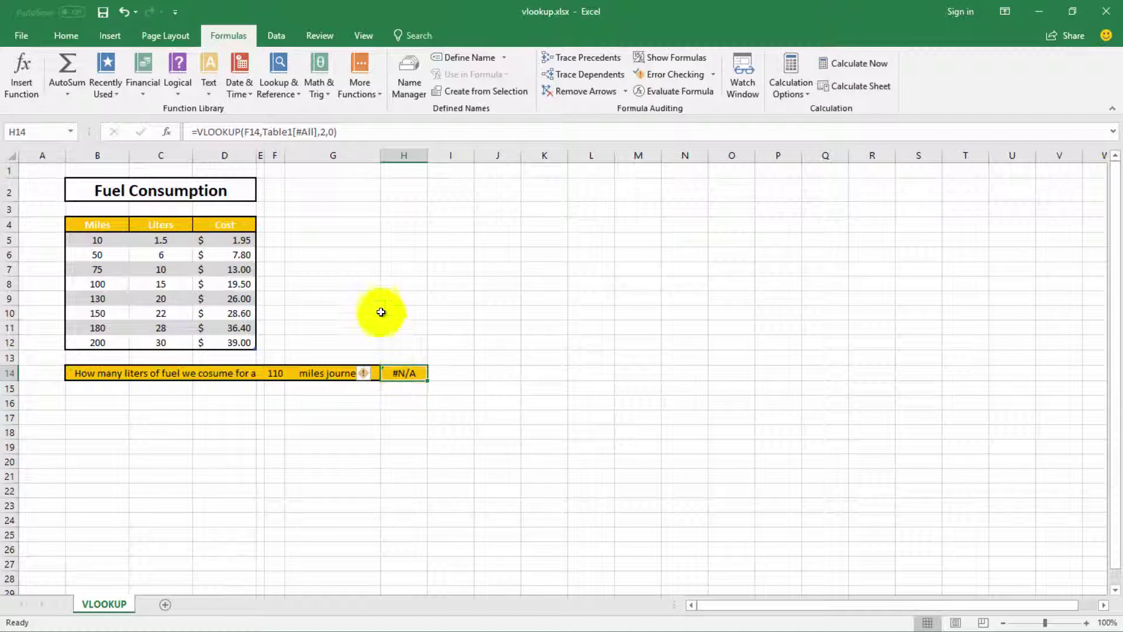
Change the formula's last argument from 0 to 1, so H14 returns 15 liters via the 100-mile row.
click(330, 132)
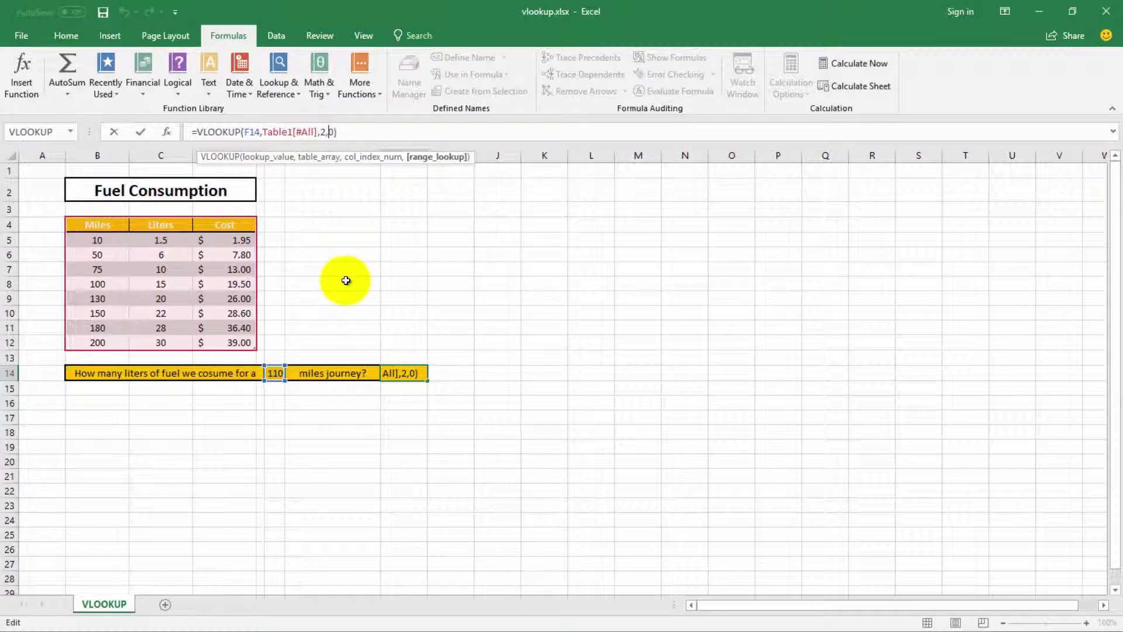
key(Delete)
text(1)
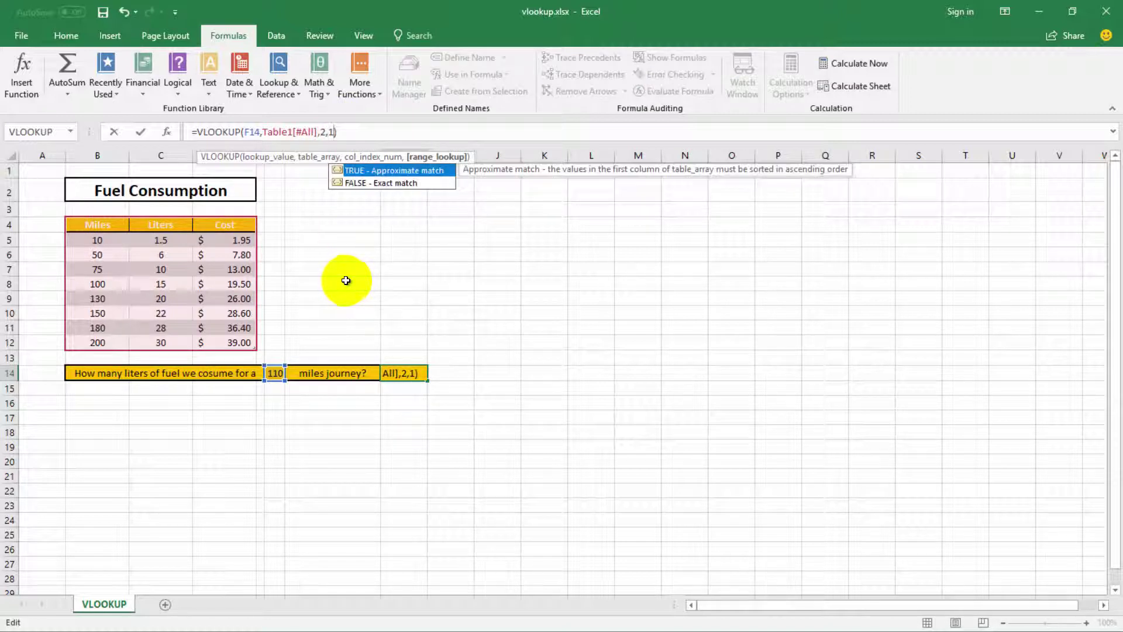
key(Return)
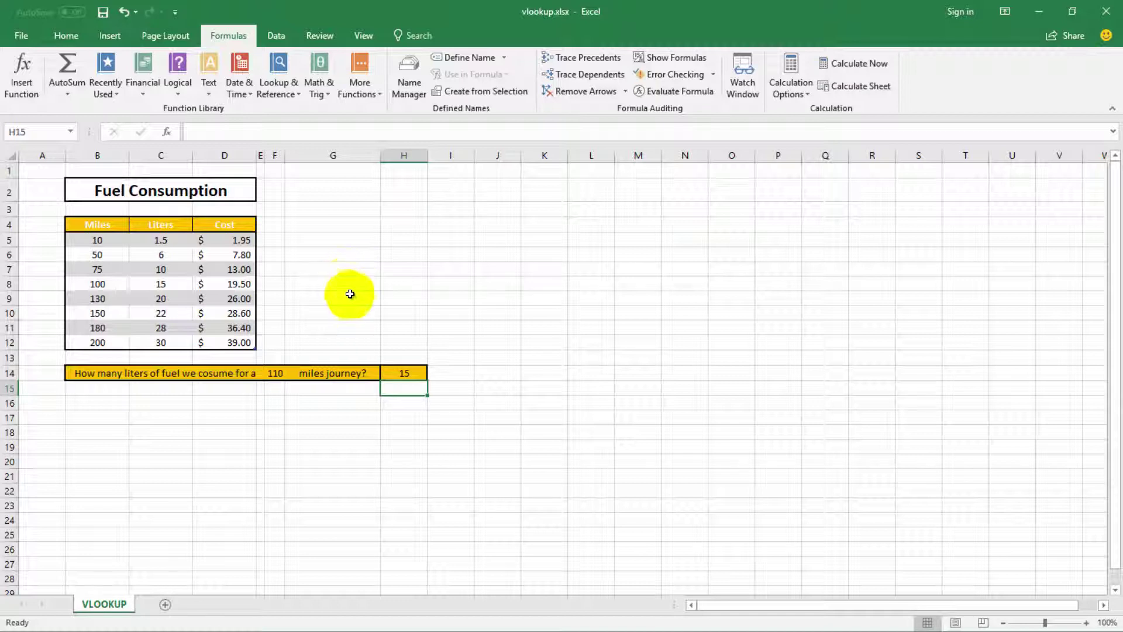
click(401, 373)
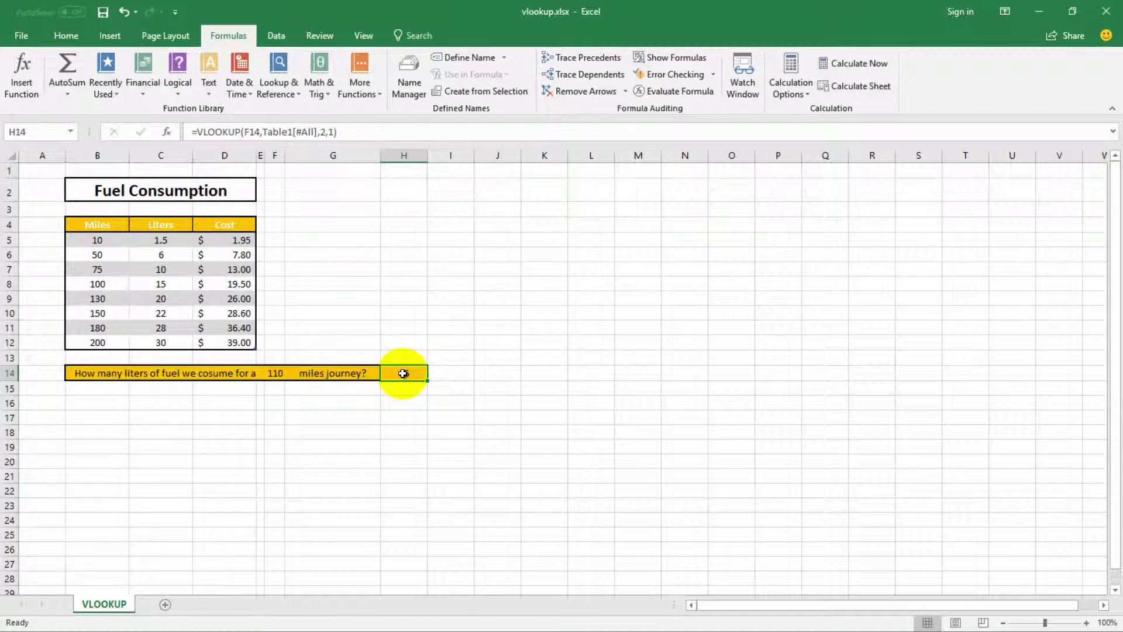
click(91, 287)
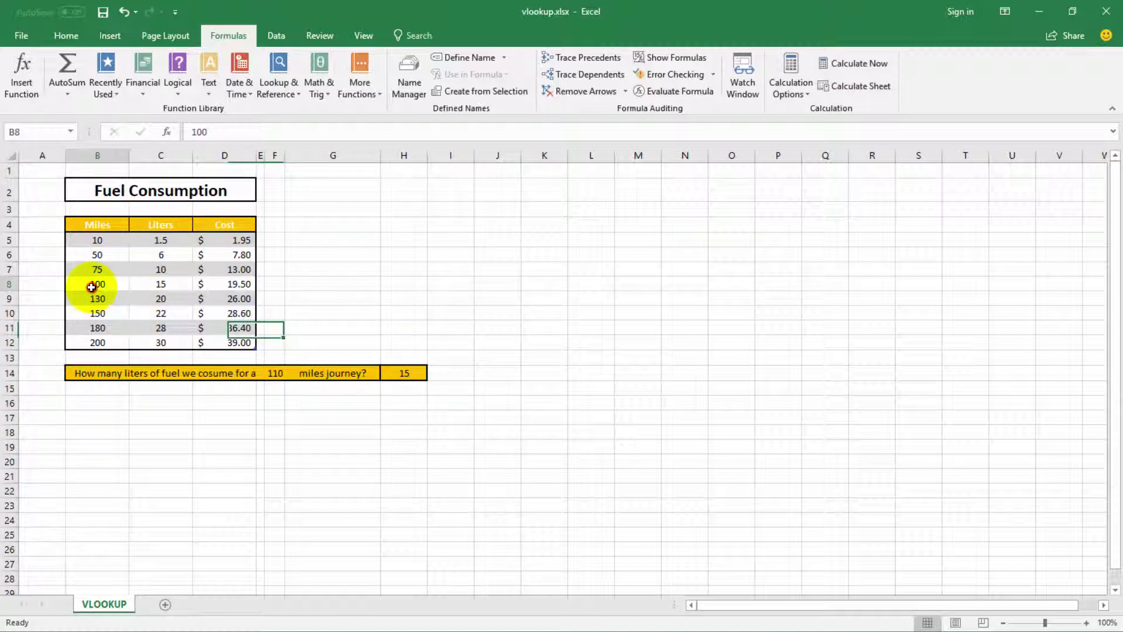
click(408, 371)
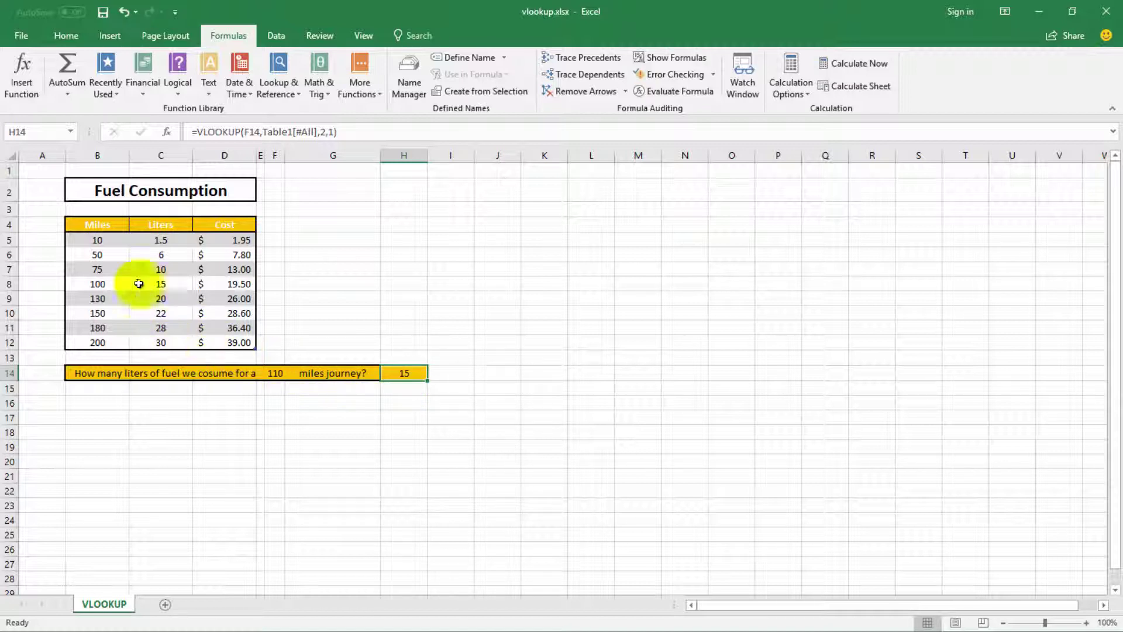
click(97, 225)
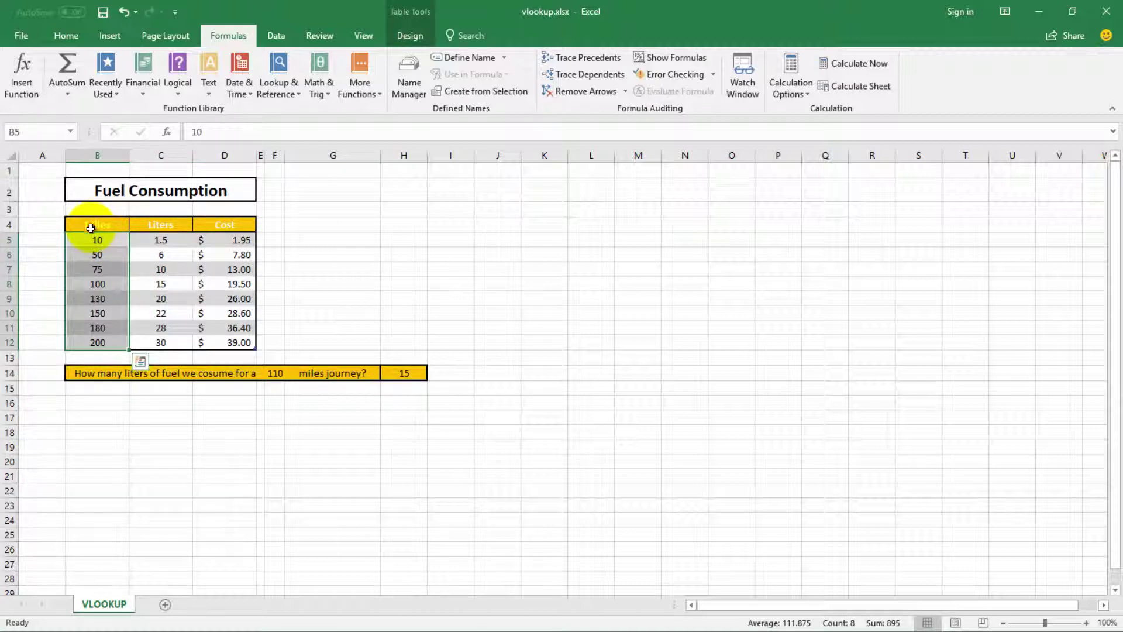
mouse_move(97, 225)
mouse_down()
mouse_move(197, 276)
mouse_move(232, 339)
mouse_up()
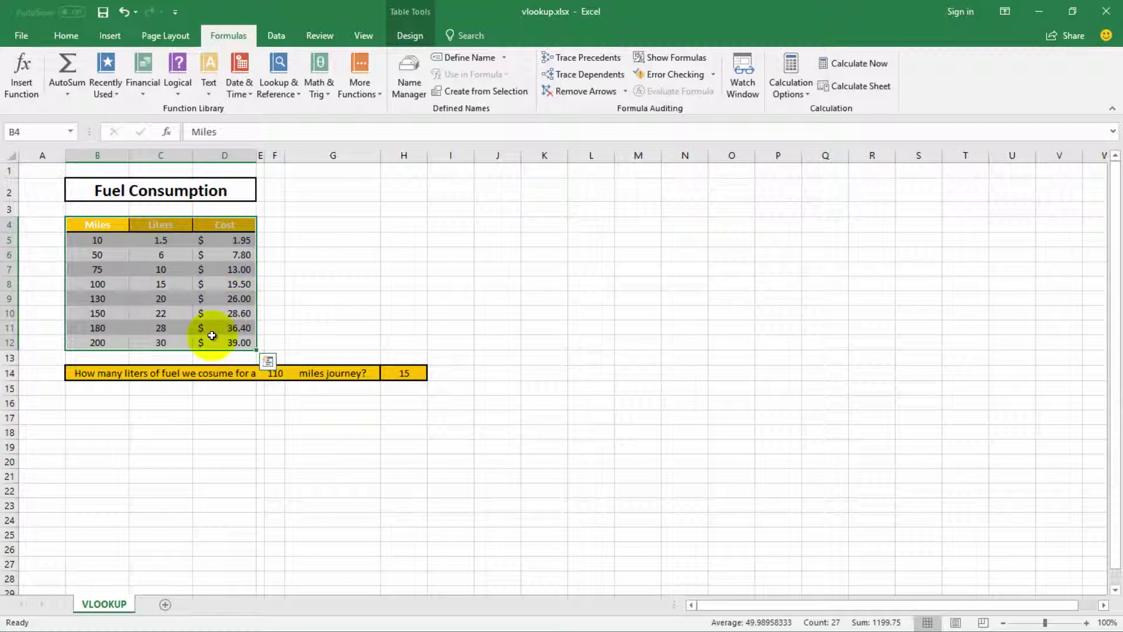
drag(158, 225, 151, 344)
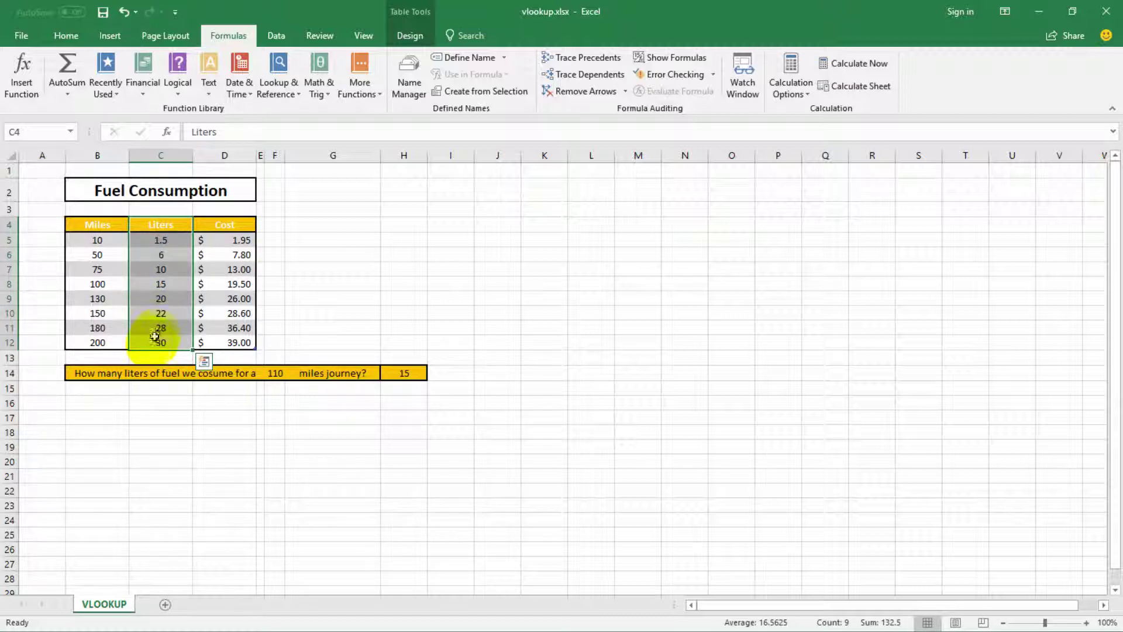
click(159, 284)
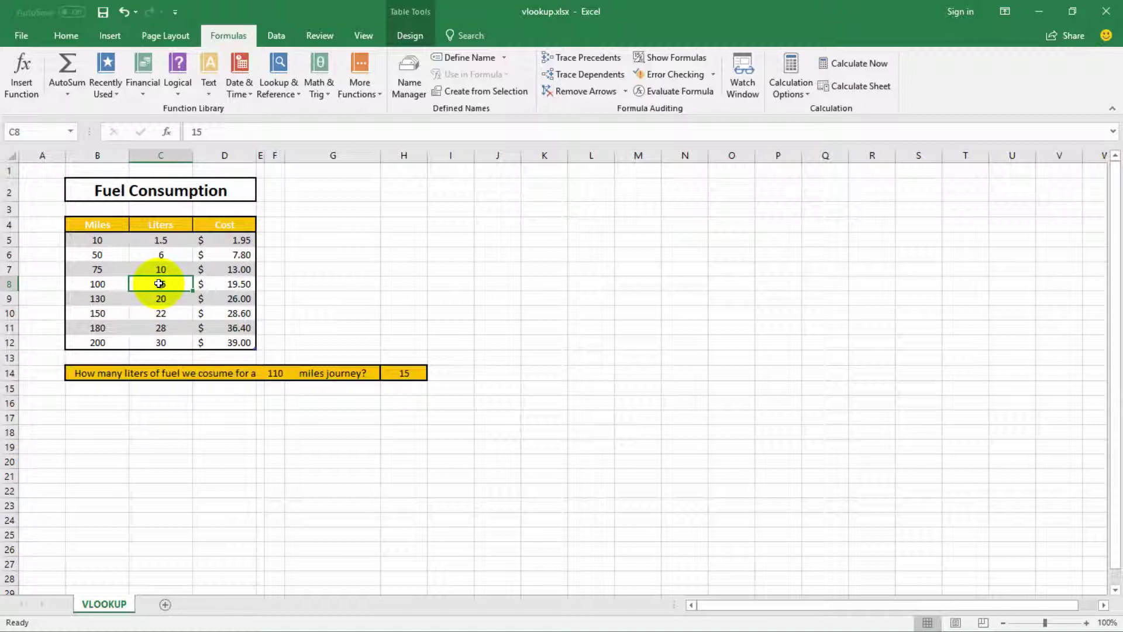
click(235, 282)
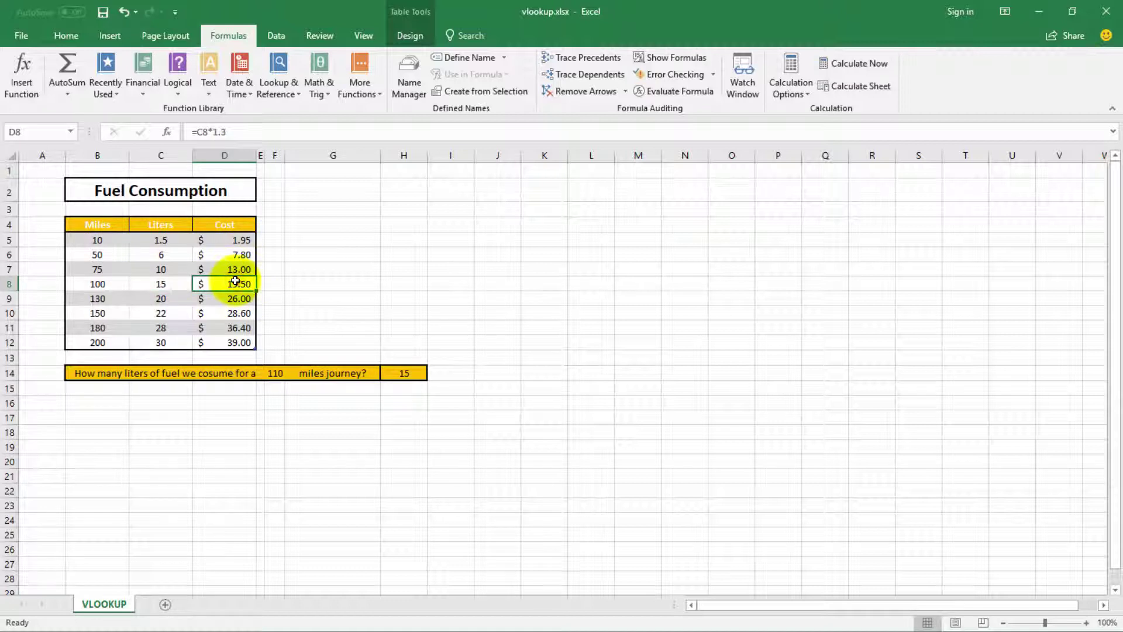